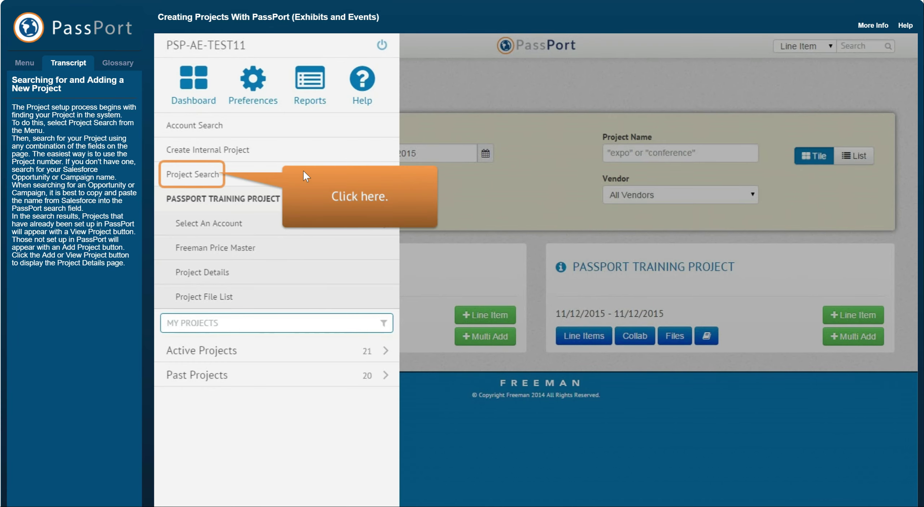
# Search projects by Freeman Project Number 120973 and open the PASSPORT TRAINING PROJECT.
pyautogui.click(211, 177)
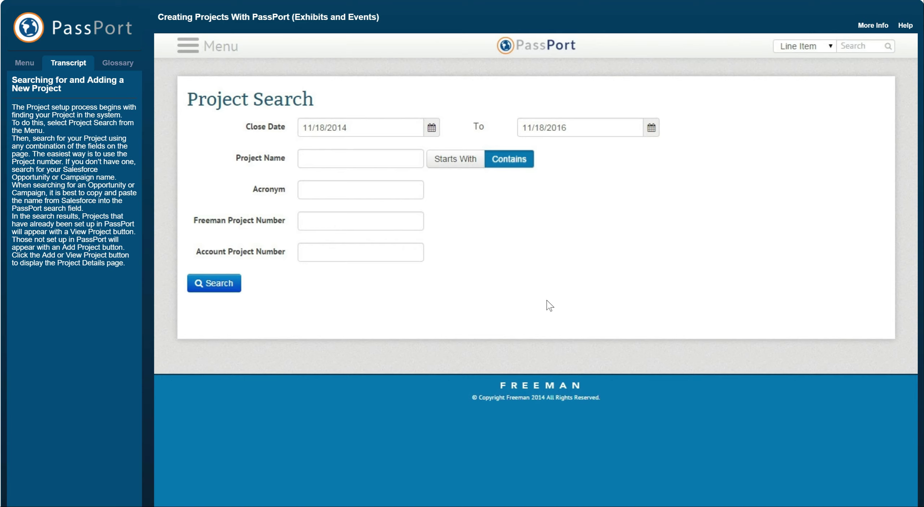
pyautogui.write('120973')
pyautogui.click(226, 288)
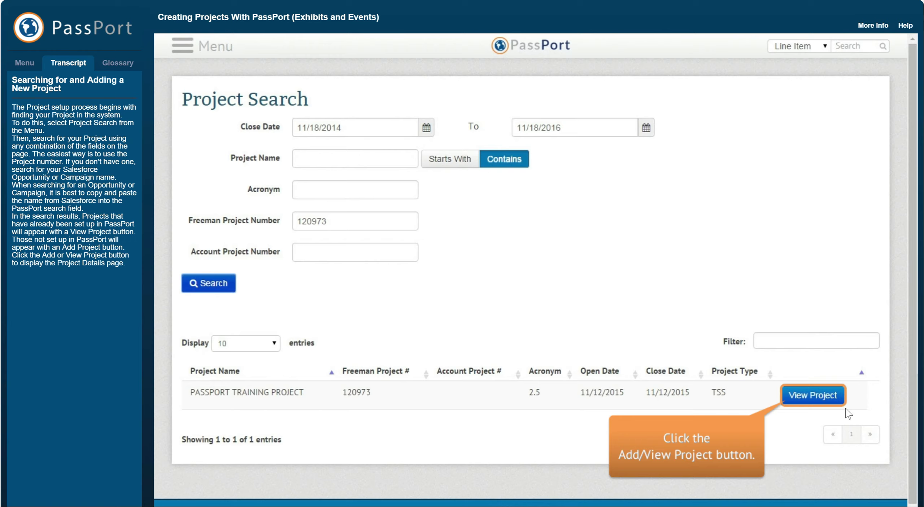
pyautogui.click(821, 395)
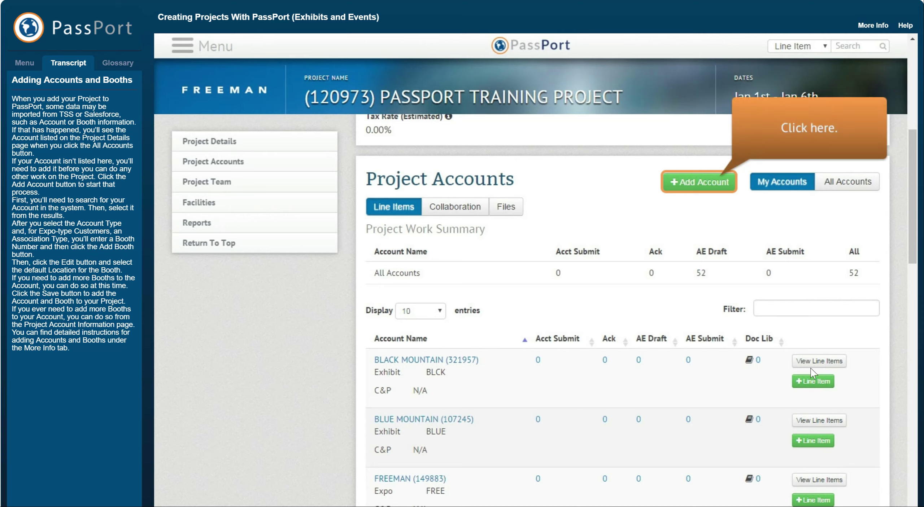
# Add an account to the project by searching for GREEN & ASSOC and selecting GREEN & ASSOC INC.
pyautogui.click(706, 183)
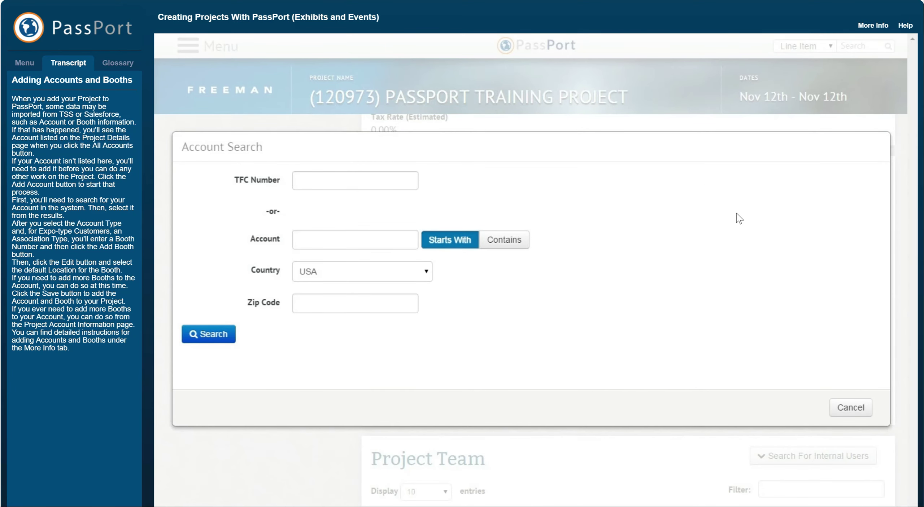
pyautogui.write('GREEN & ASSOC')
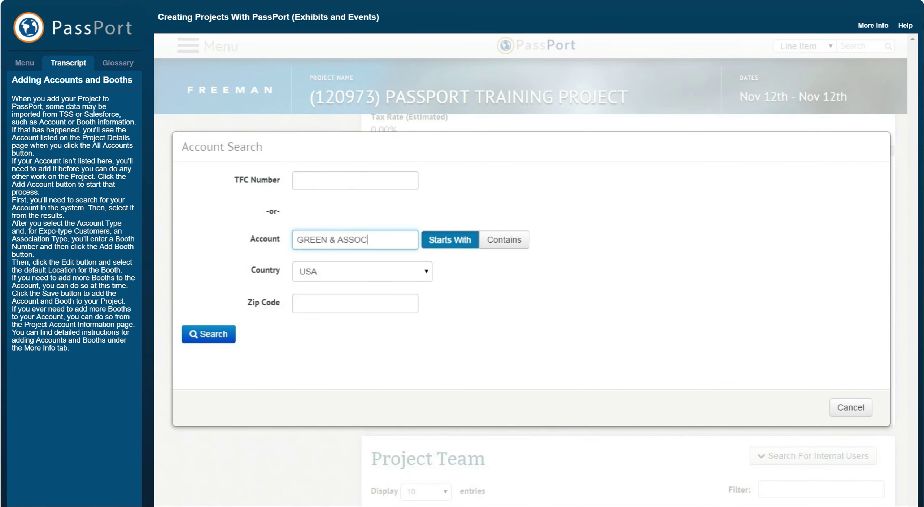
pyautogui.click(232, 339)
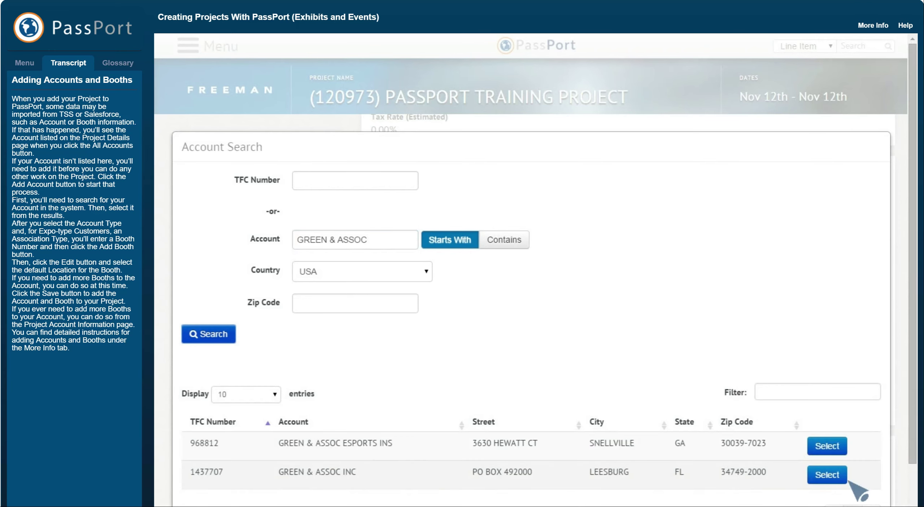
pyautogui.click(830, 475)
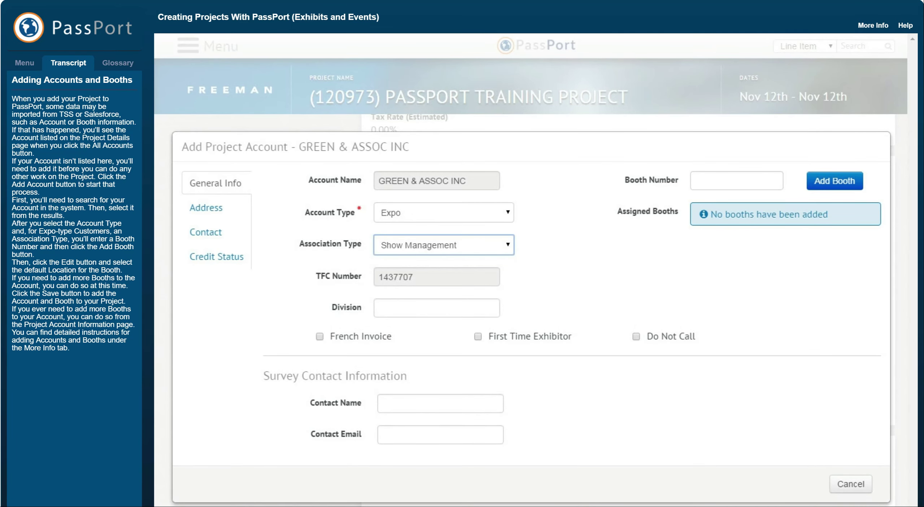
# Add a booth to the account and set its location to ATLANTA CIVIC CENTER LOBBY.
pyautogui.click(858, 188)
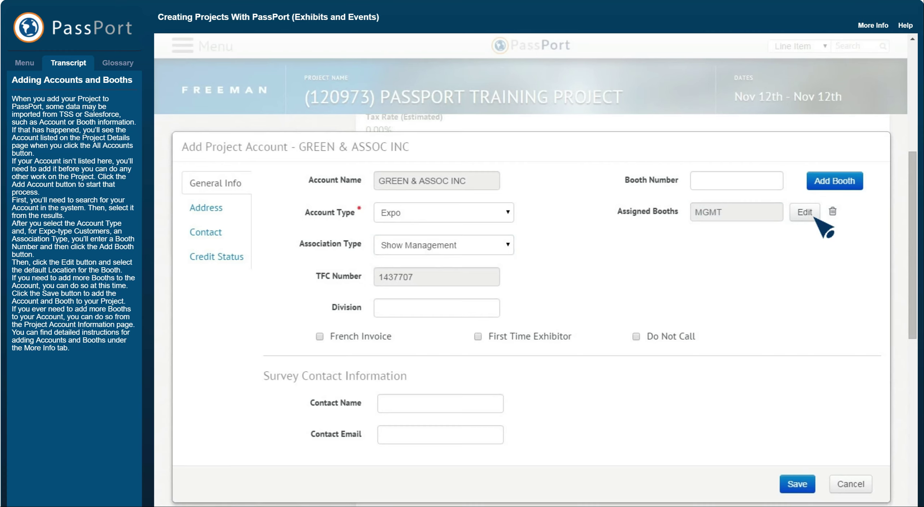
pyautogui.click(814, 216)
pyautogui.click(615, 301)
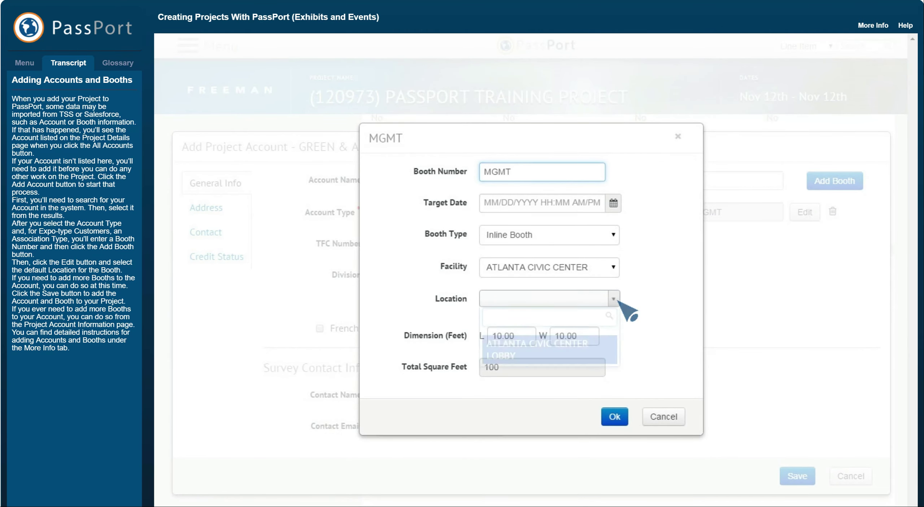
pyautogui.click(608, 352)
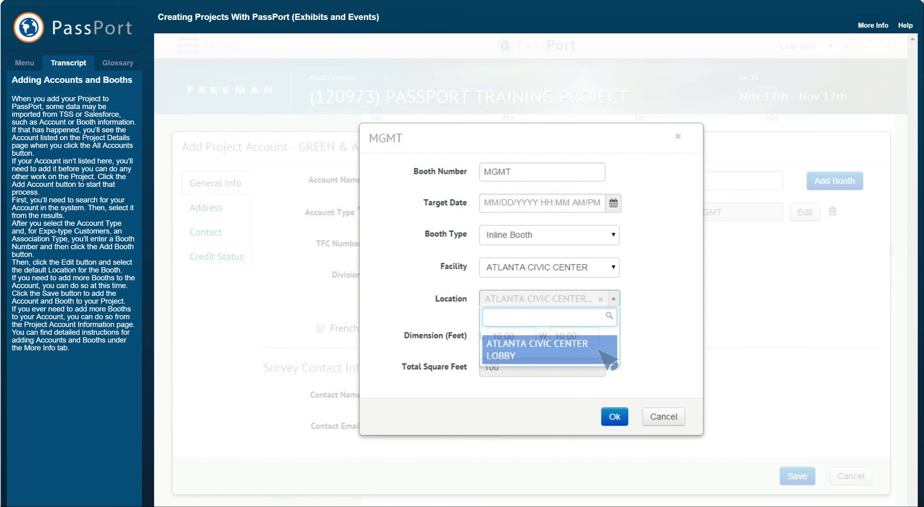
pyautogui.click(620, 420)
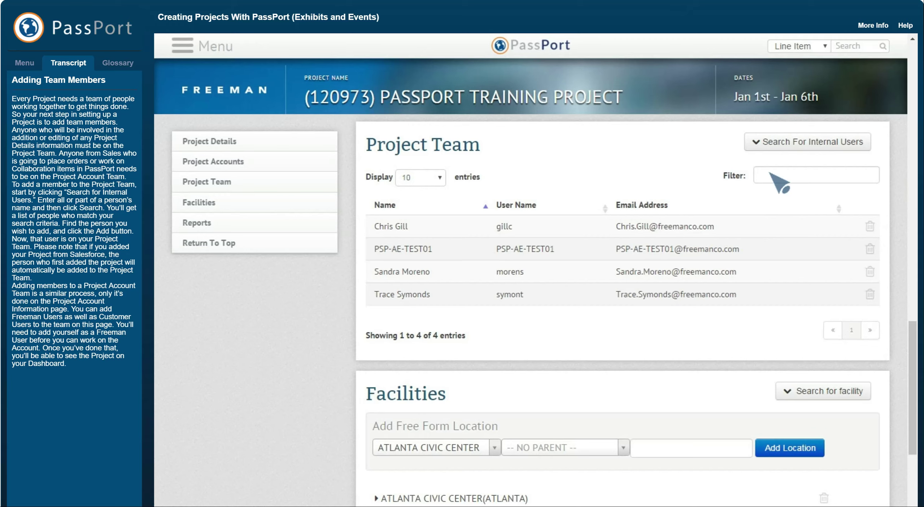
# Search internal users by the first name Jill and add the chosen user to the project team.
pyautogui.click(767, 148)
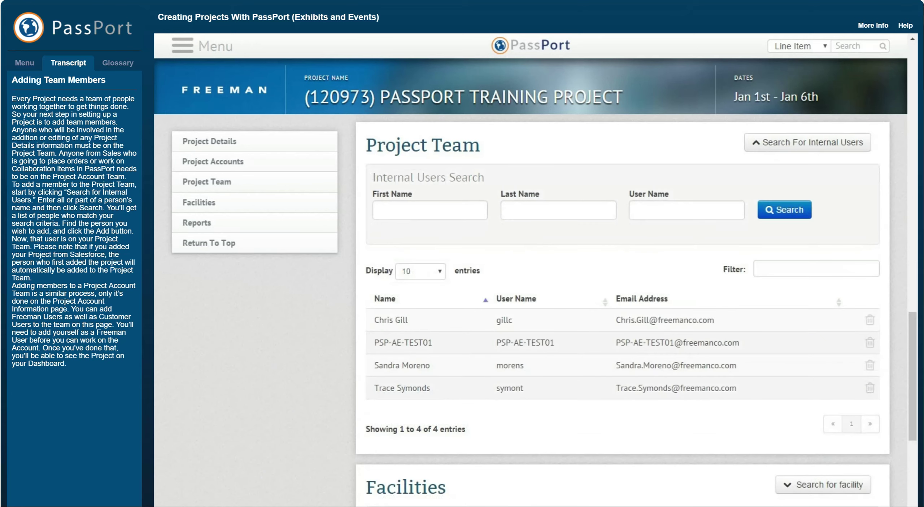
pyautogui.click(429, 210)
pyautogui.write('Jill')
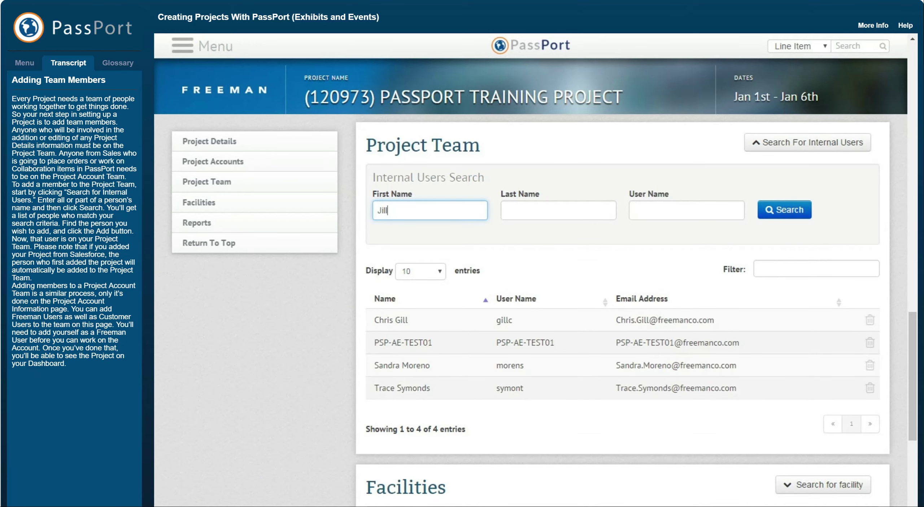
pyautogui.click(800, 216)
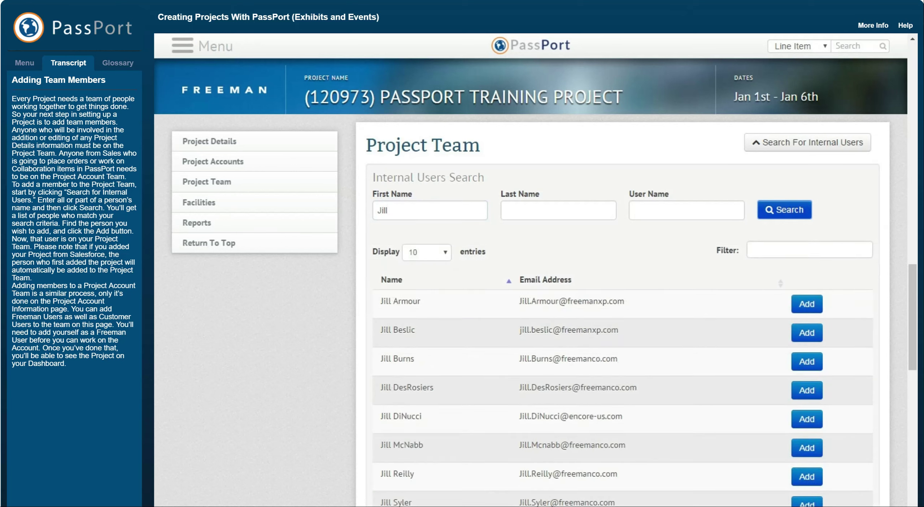
pyautogui.click(817, 482)
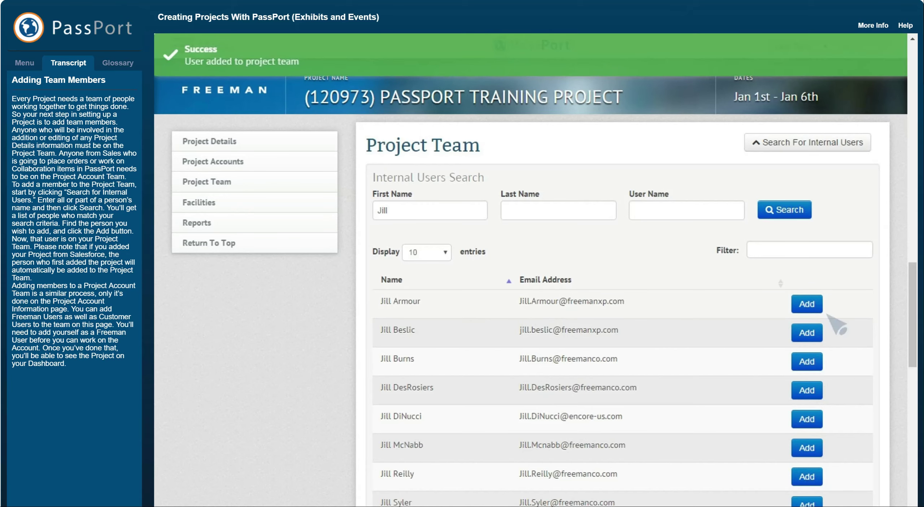
pyautogui.click(758, 151)
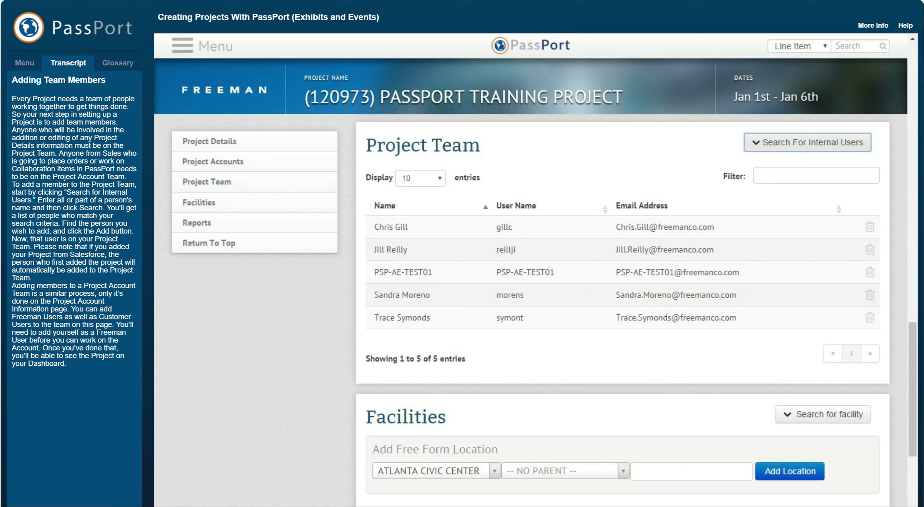
# Open the GREEN & ASSOC INC project account and go to its account users section.
pyautogui.click(250, 162)
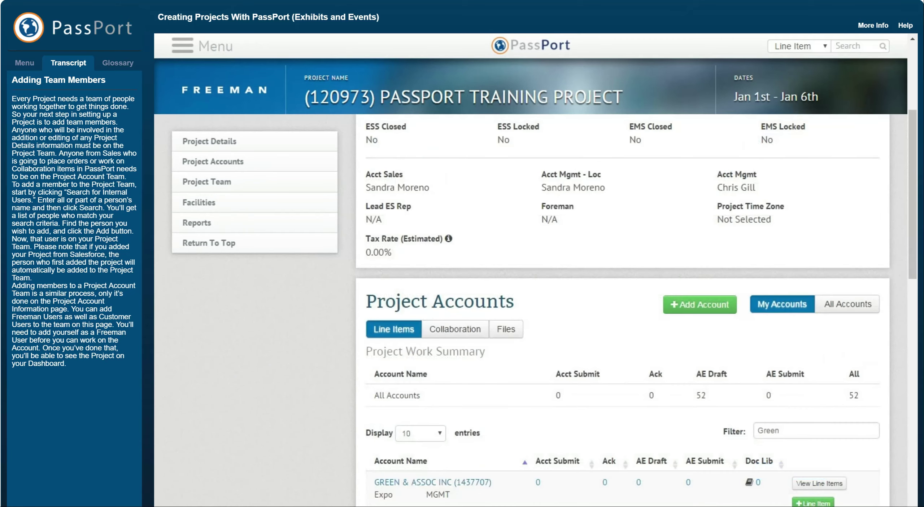
pyautogui.click(480, 485)
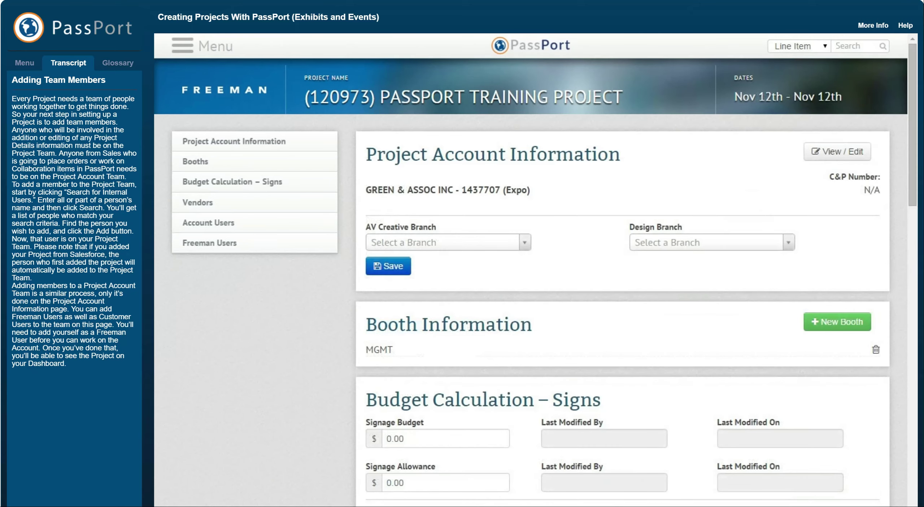
pyautogui.click(247, 226)
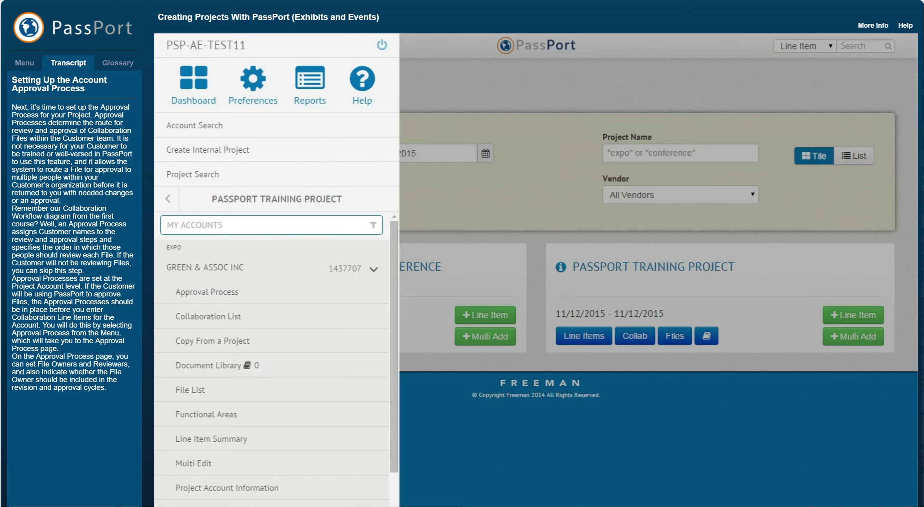
# Open the account's approval process page and start a new functional area.
pyautogui.click(253, 293)
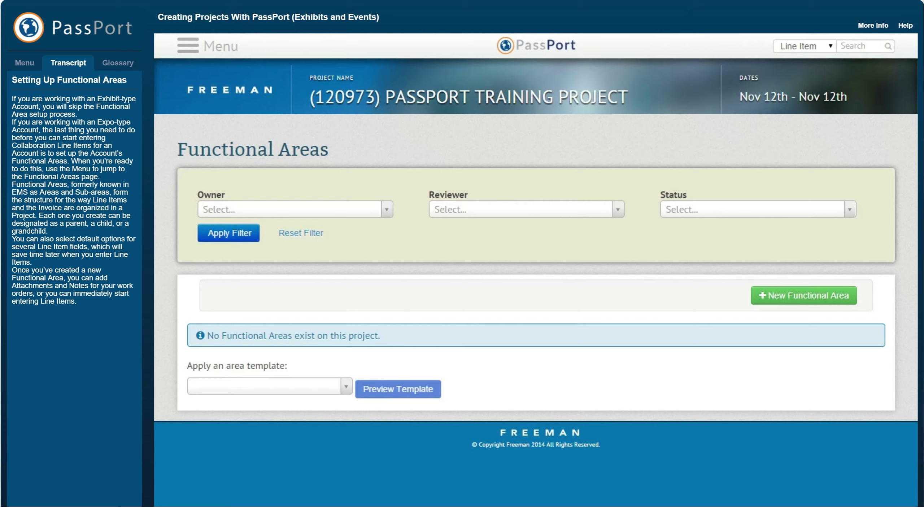
pyautogui.click(851, 301)
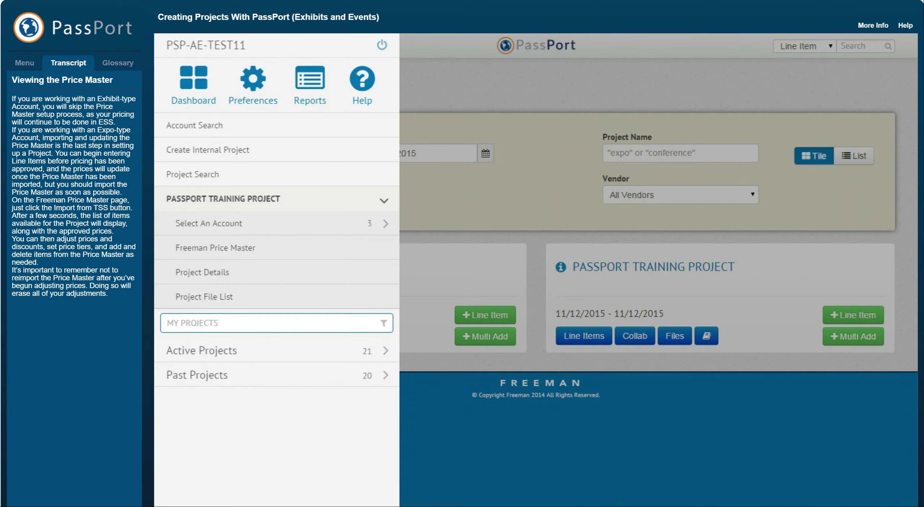
# Open the Freeman Price Master and import it from TSS.
pyautogui.click(262, 252)
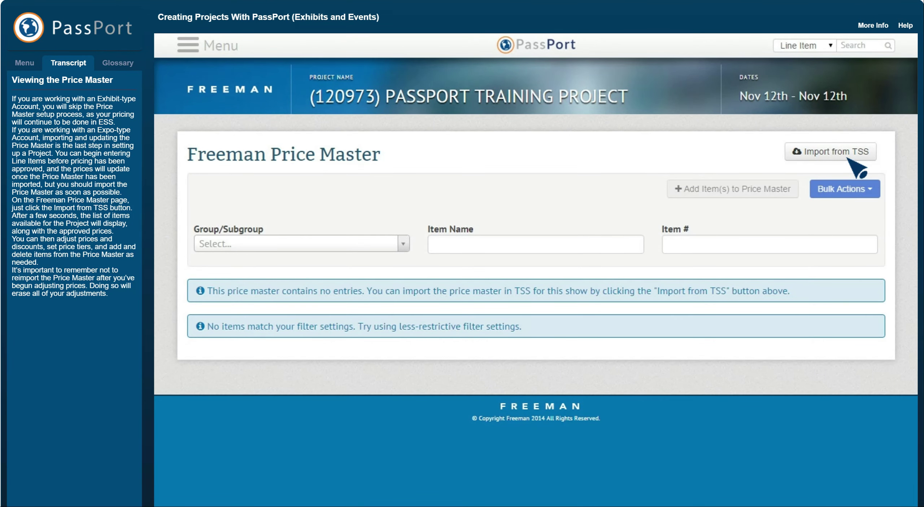
pyautogui.click(846, 152)
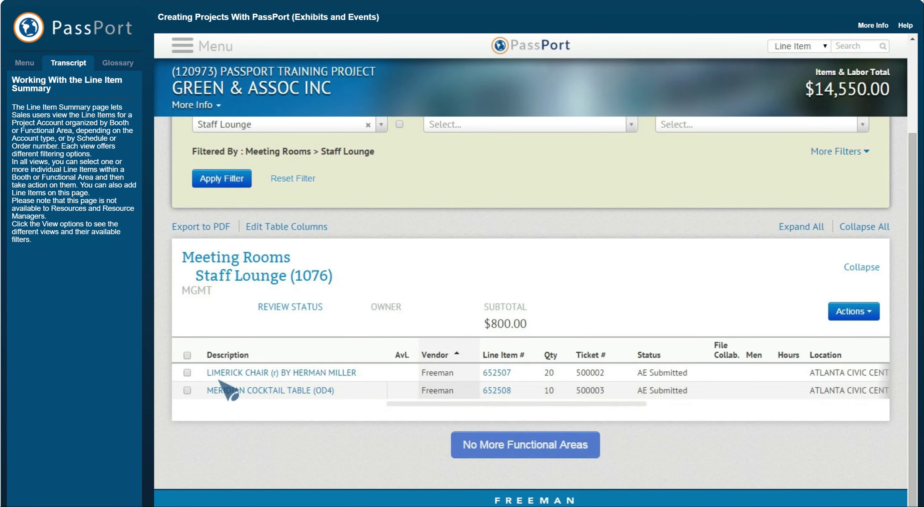
# Select the LIMERICK CHAIR line item in the Staff Lounge area and open its actions.
pyautogui.click(187, 373)
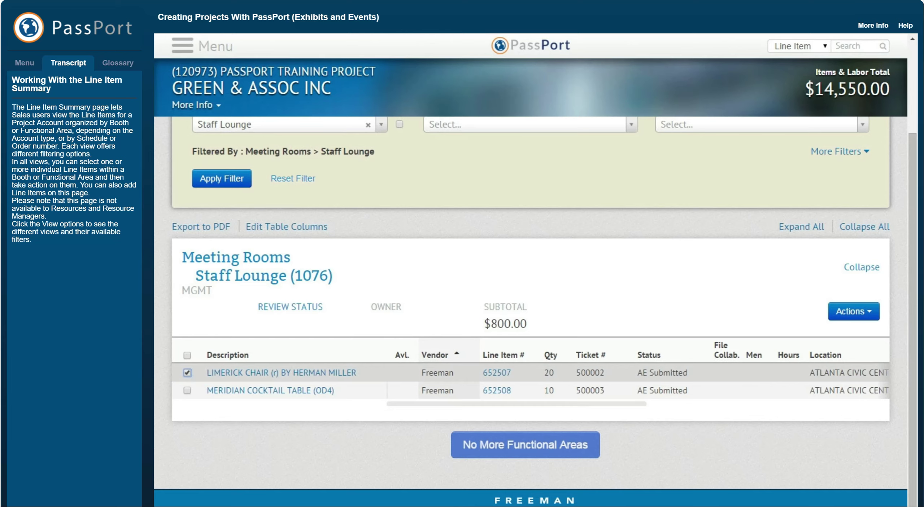
pyautogui.click(853, 312)
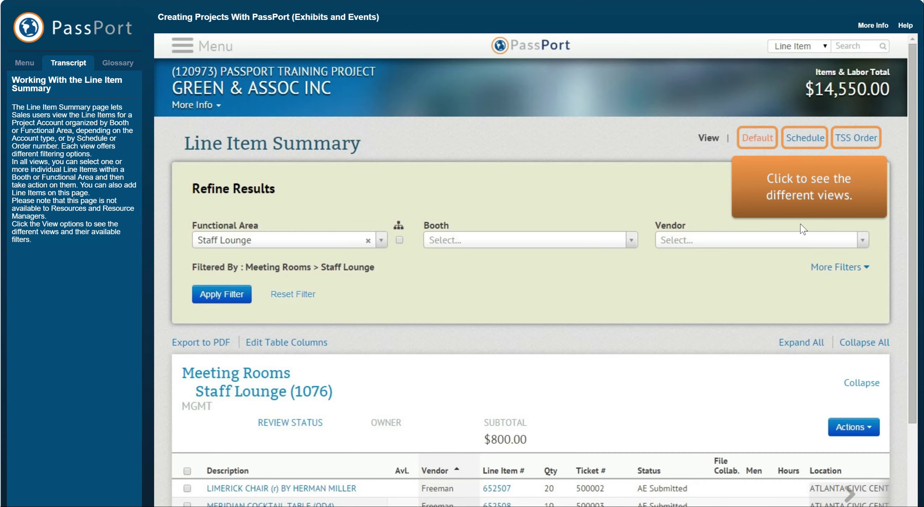
# Switch the Line Item Summary through Schedule, TSS Order and Default views, expanding more filters in each.
pyautogui.click(791, 140)
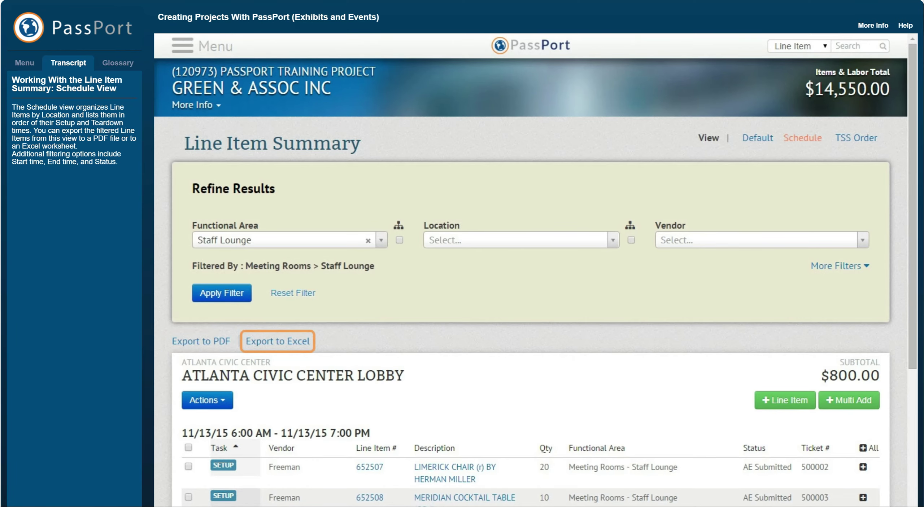
pyautogui.click(862, 269)
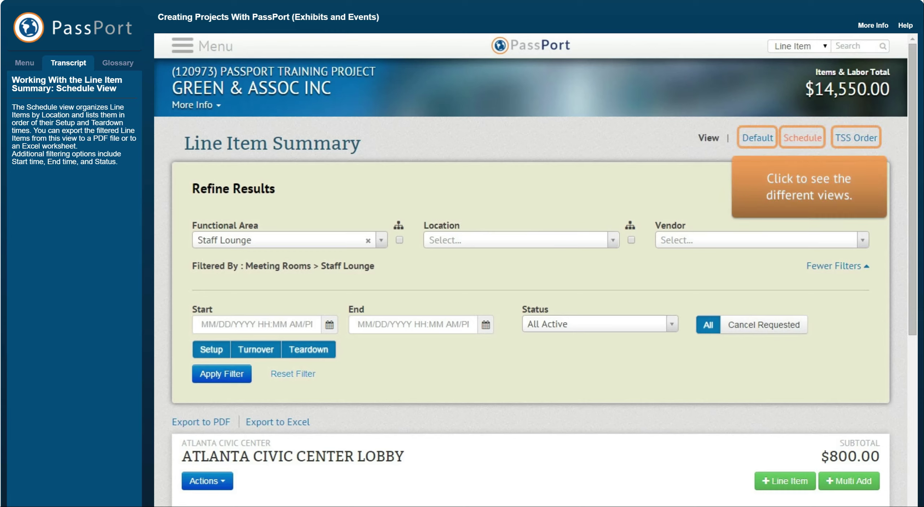
pyautogui.click(856, 140)
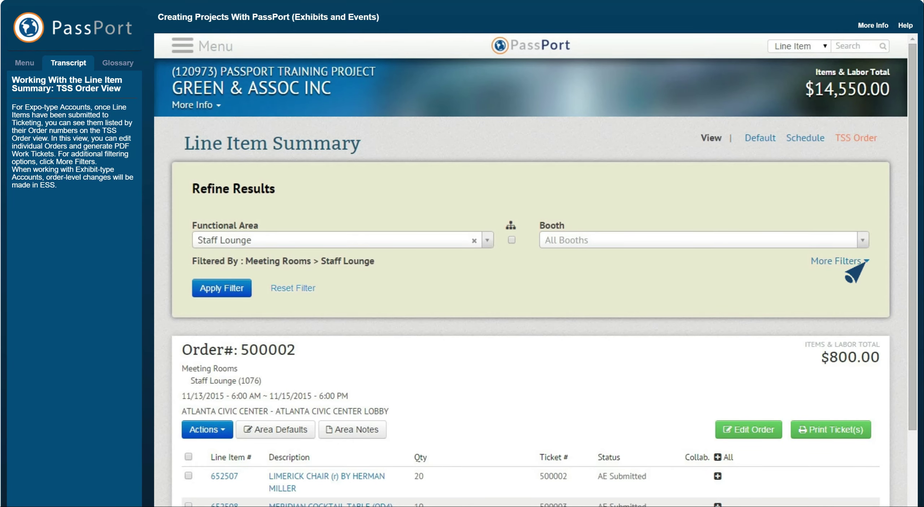
pyautogui.click(847, 263)
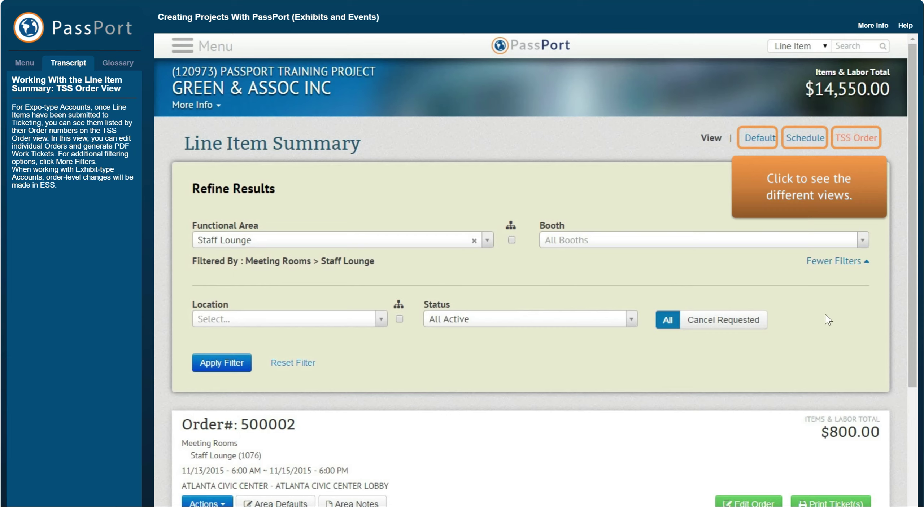
pyautogui.click(759, 140)
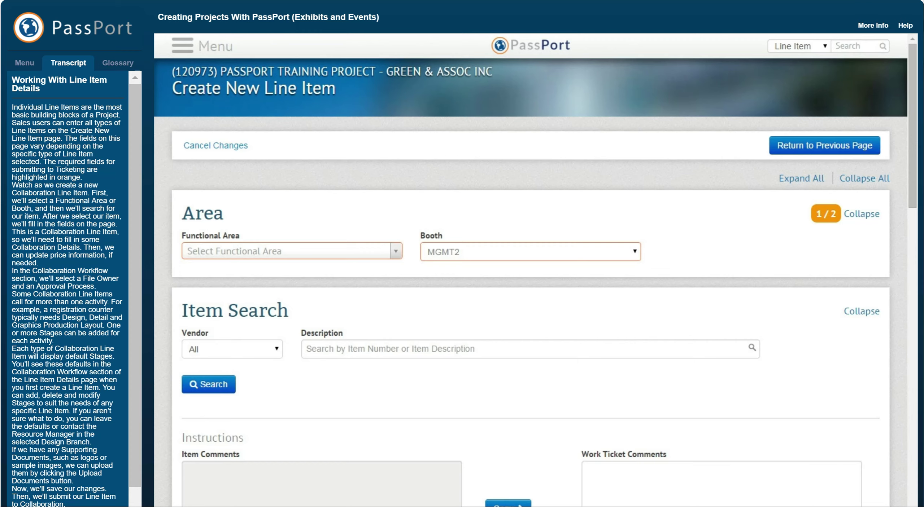
# Review the functional area and design stage type options for the new line item.
pyautogui.click(396, 251)
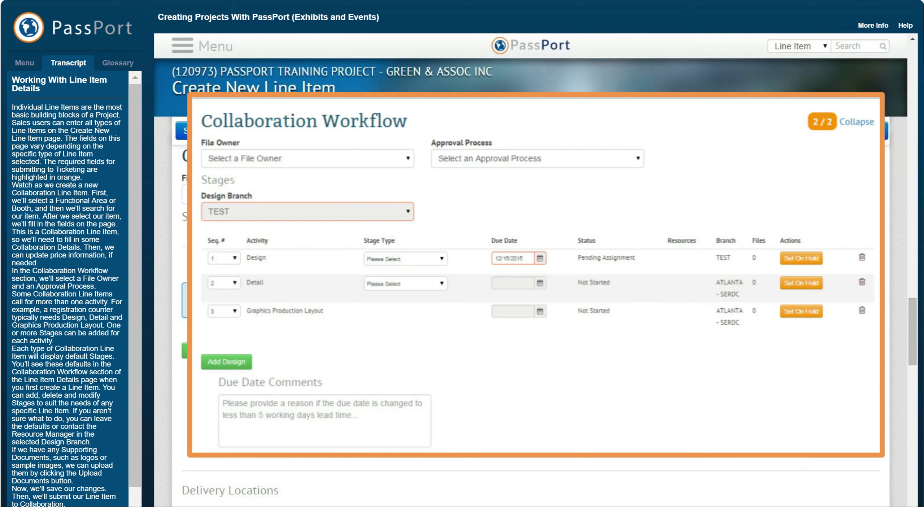
pyautogui.click(441, 259)
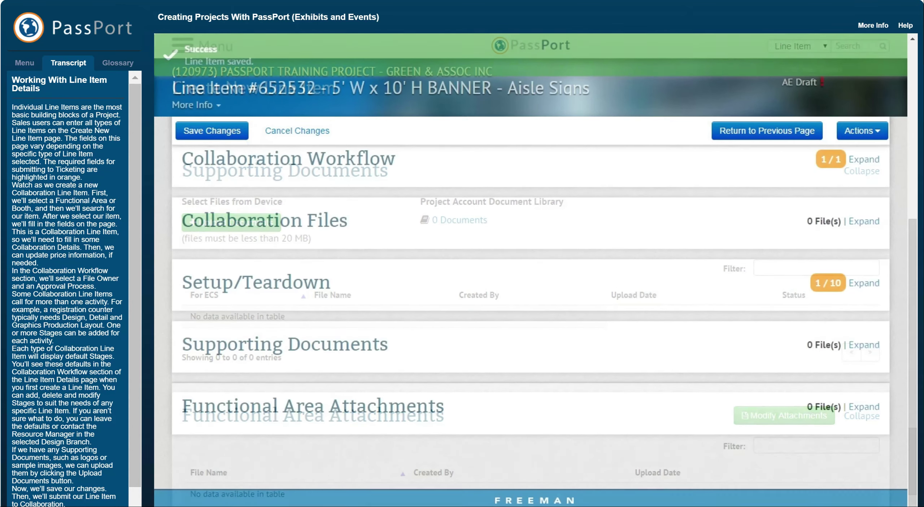
# Submit the 5' W x 10' H BANNER line item to Collaboration.
pyautogui.click(880, 135)
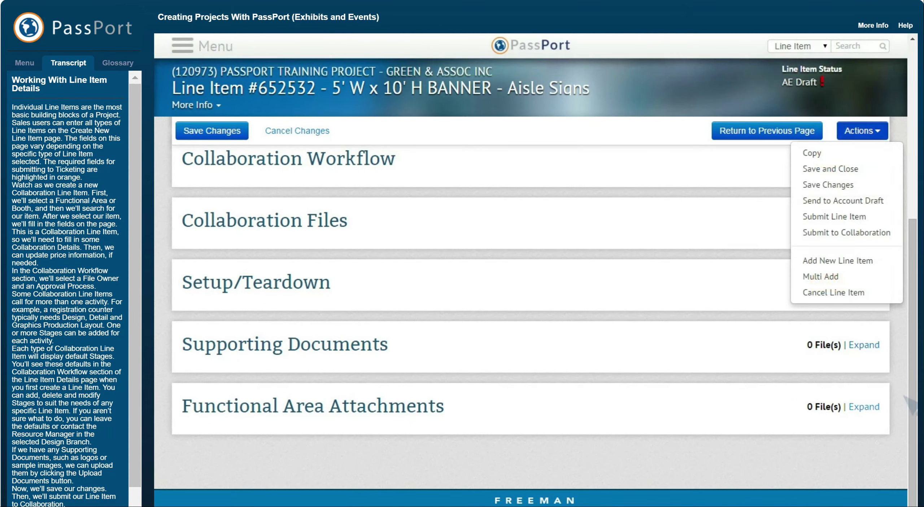
pyautogui.click(884, 235)
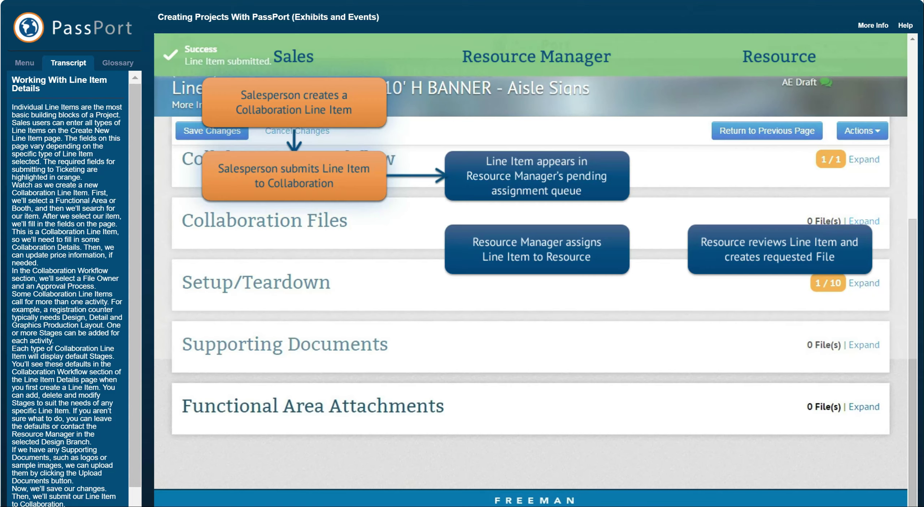